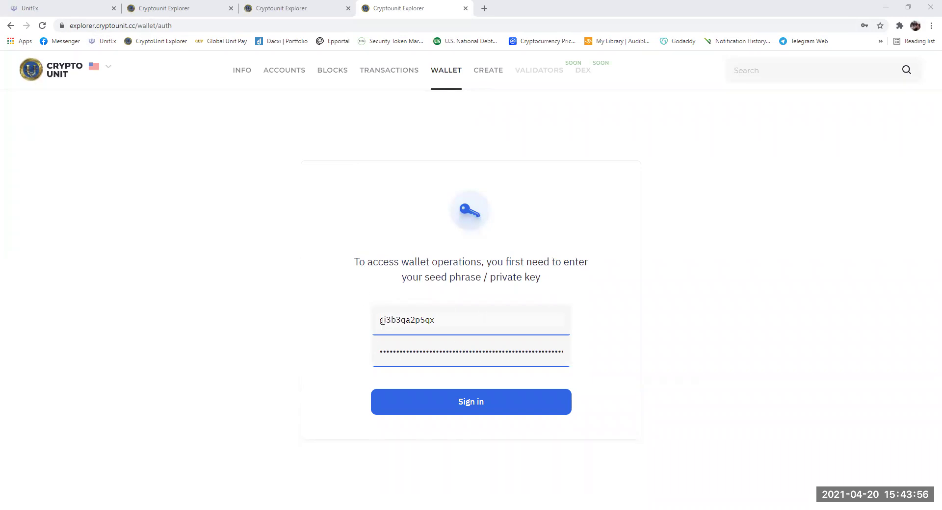
- Sign in and set a new six-digit wallet PIN, entering it twice
{"action": "left_click", "coordinate": [474, 408]}
{"action": "left_click", "coordinate": [468, 323]}
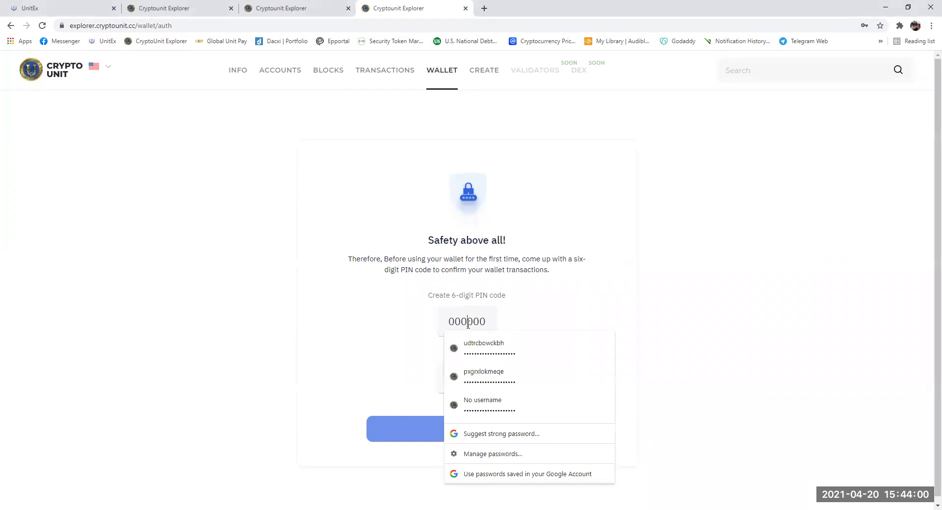
{"action": "type", "text": "123456"}
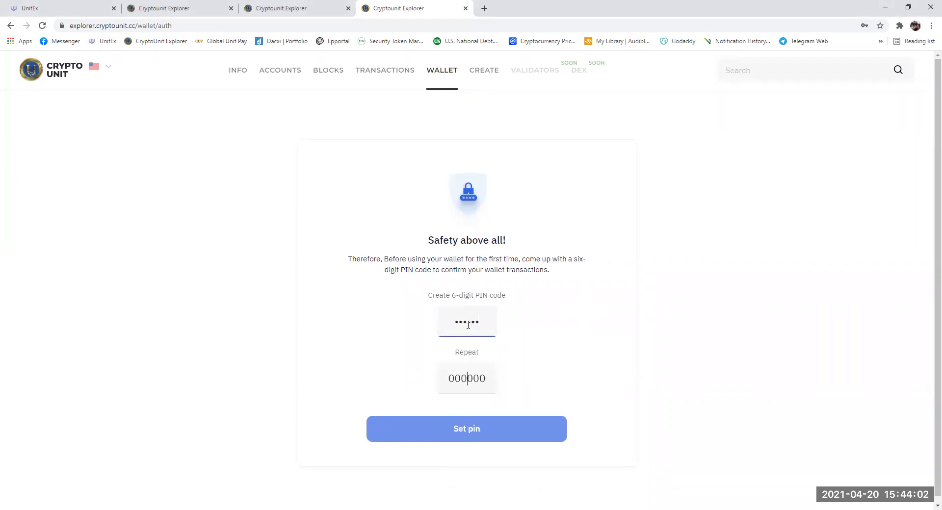
{"action": "key", "text": "Tab"}
{"action": "type", "text": "123456"}
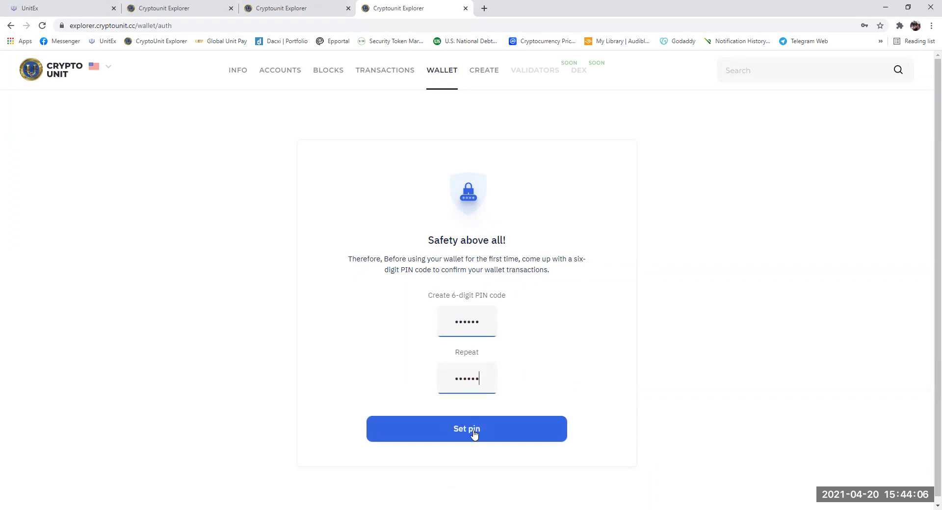
{"action": "left_click", "coordinate": [476, 432]}
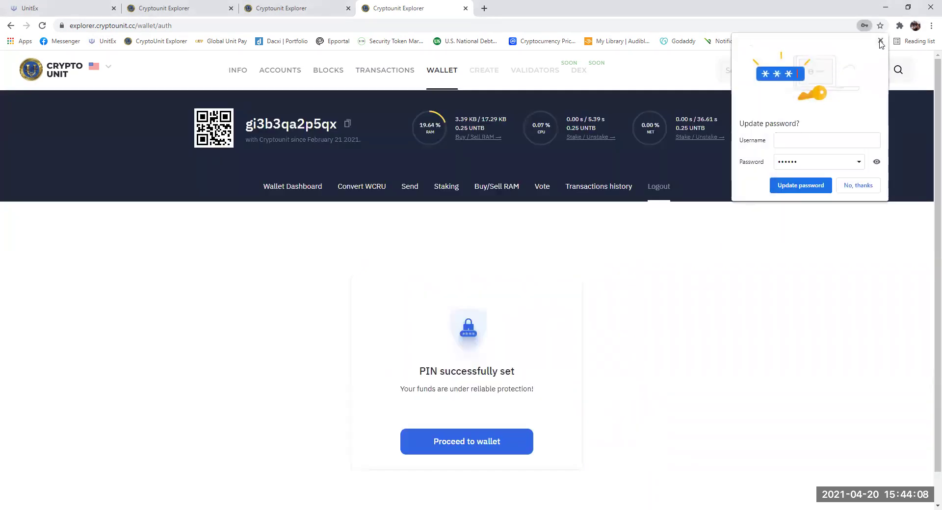
- Enter the wallet dashboard and refresh the frozen CRU balance, confirming with the PIN
{"action": "left_click", "coordinate": [881, 41]}
{"action": "left_click", "coordinate": [464, 442]}
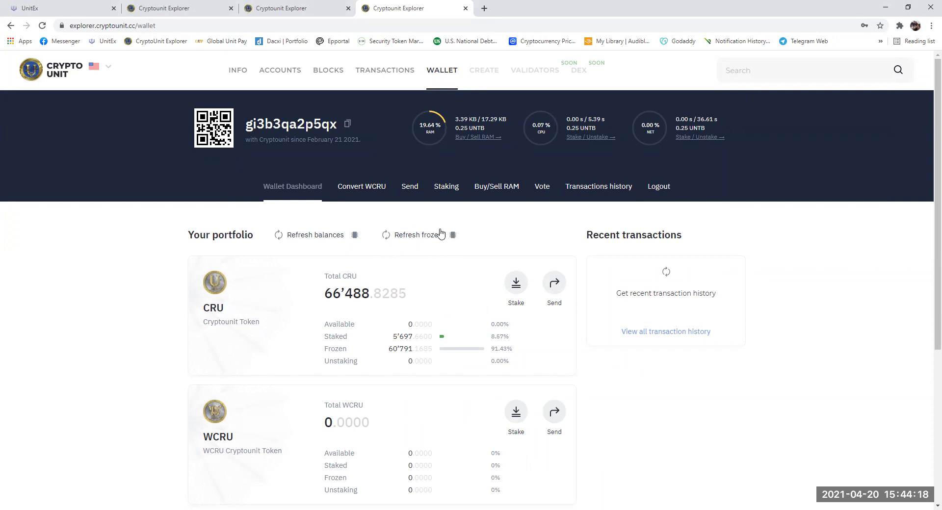
{"action": "left_click", "coordinate": [424, 239]}
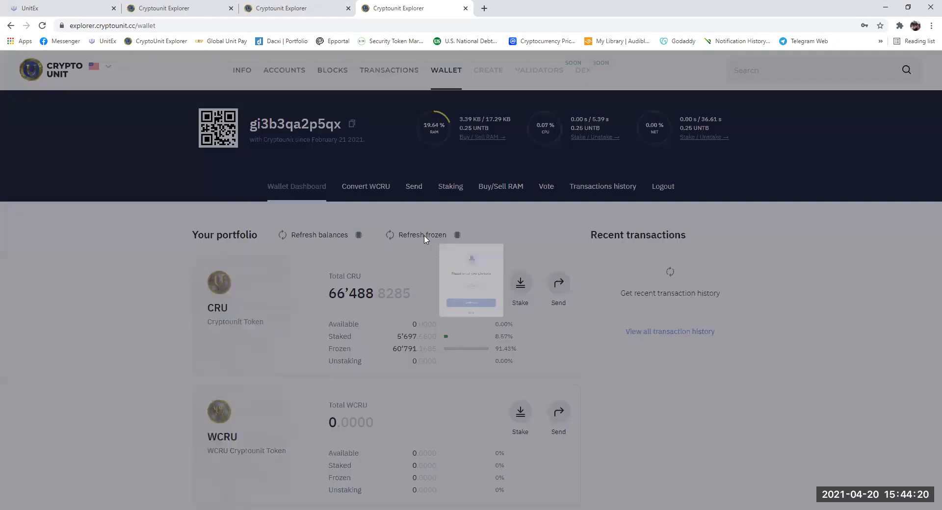
{"action": "left_click", "coordinate": [465, 298]}
{"action": "type", "text": "••••••"}
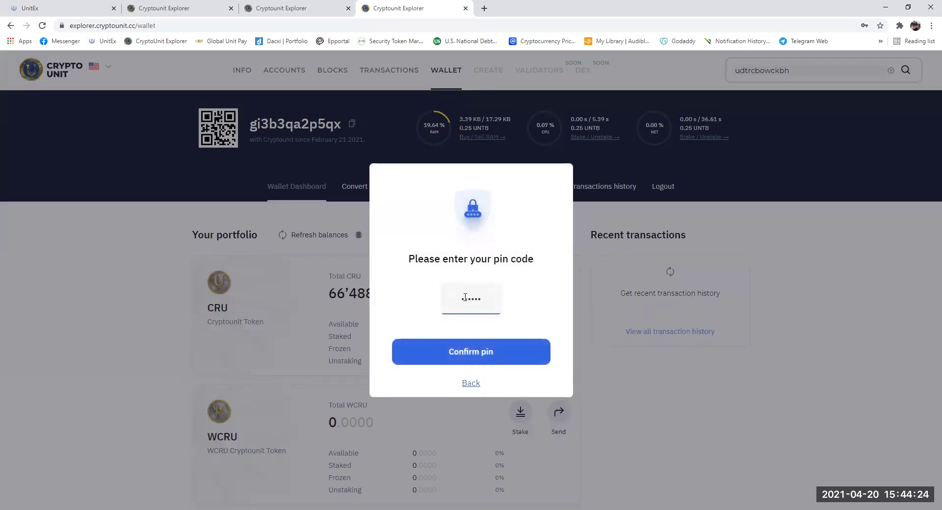
{"action": "left_click", "coordinate": [481, 355]}
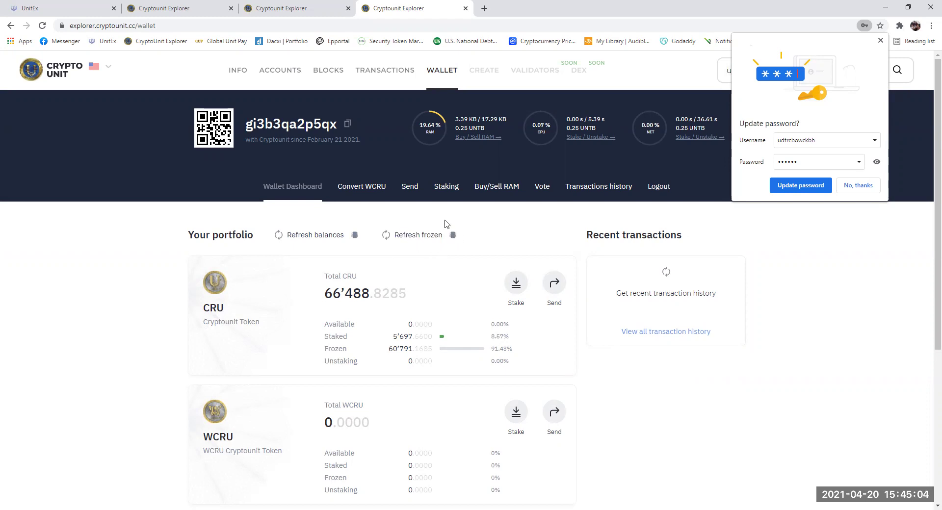
- Refresh balances and review token cards: 5 CRU available, 60'786 frozen, 8 UNTB, 50 USDU
{"action": "left_click", "coordinate": [317, 237]}
{"action": "scroll", "coordinate": [440, 314], "scroll_direction": "down", "scroll_amount": 1}
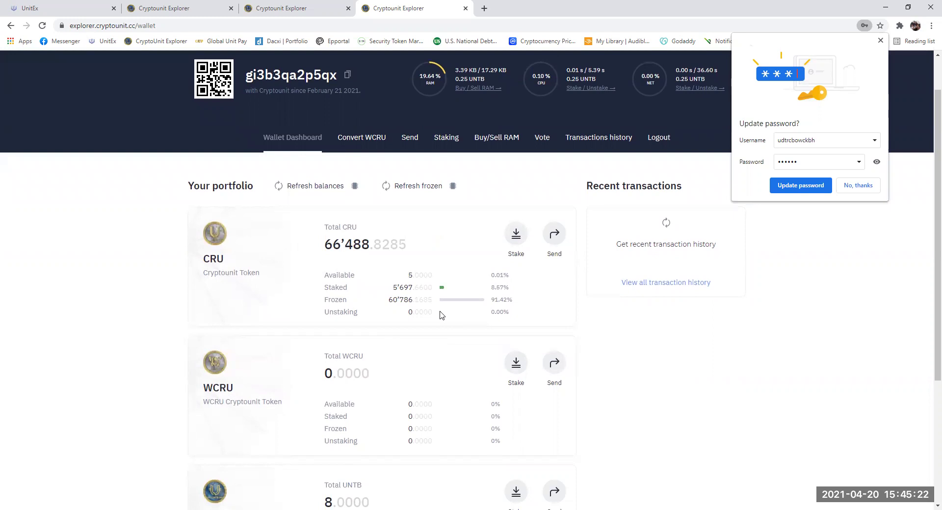
{"action": "scroll", "coordinate": [440, 315], "scroll_direction": "down", "scroll_amount": 4}
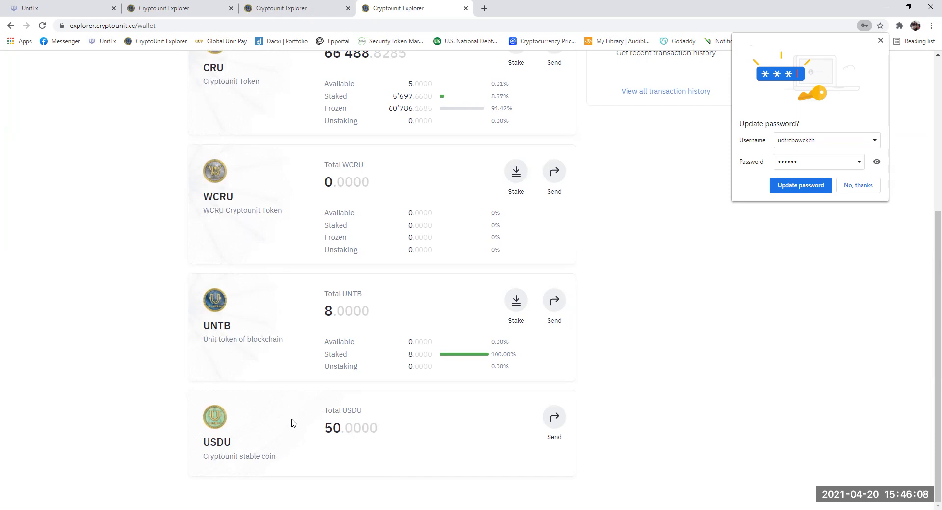
{"action": "scroll", "coordinate": [425, 319], "scroll_direction": "up", "scroll_amount": 4}
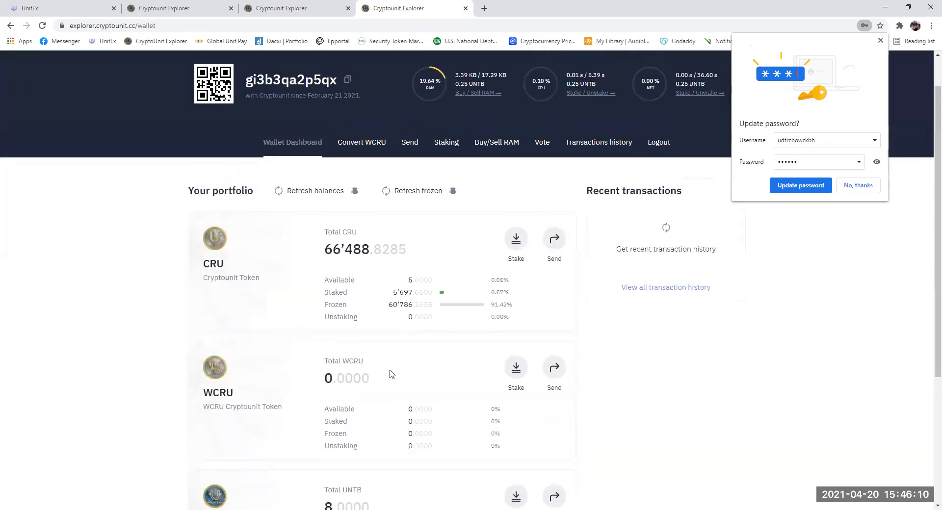
- Open the Convert WCRU page showing 5.0000 CRU available at a 1:1 rate
{"action": "left_click", "coordinate": [361, 146]}
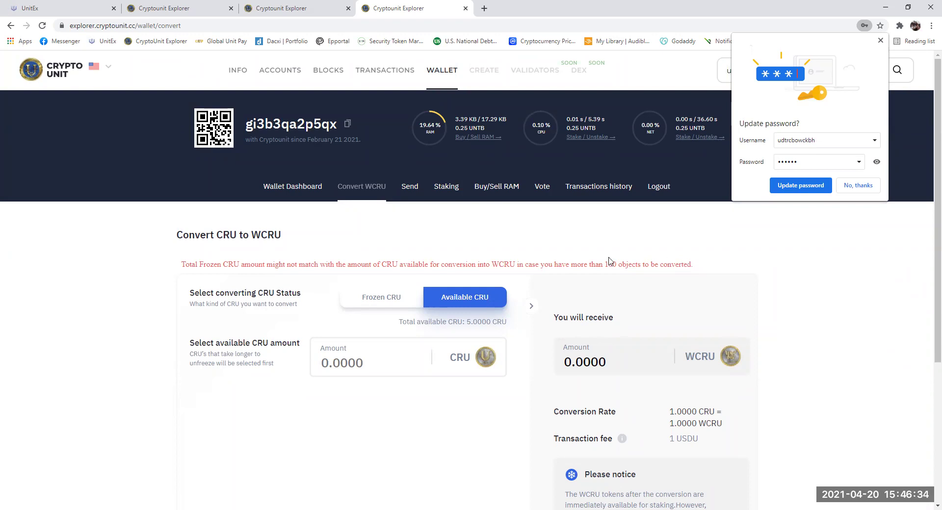
{"action": "scroll", "coordinate": [502, 257], "scroll_direction": "down", "scroll_amount": 2}
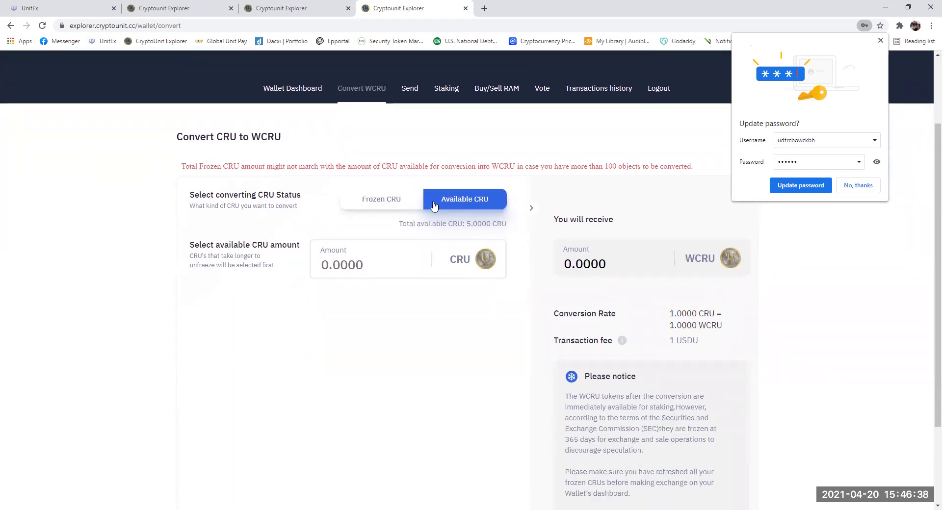
- Switch the converter to Frozen CRU and set the range to April 2025 onward (48.7914 CRU)
{"action": "left_click", "coordinate": [373, 201]}
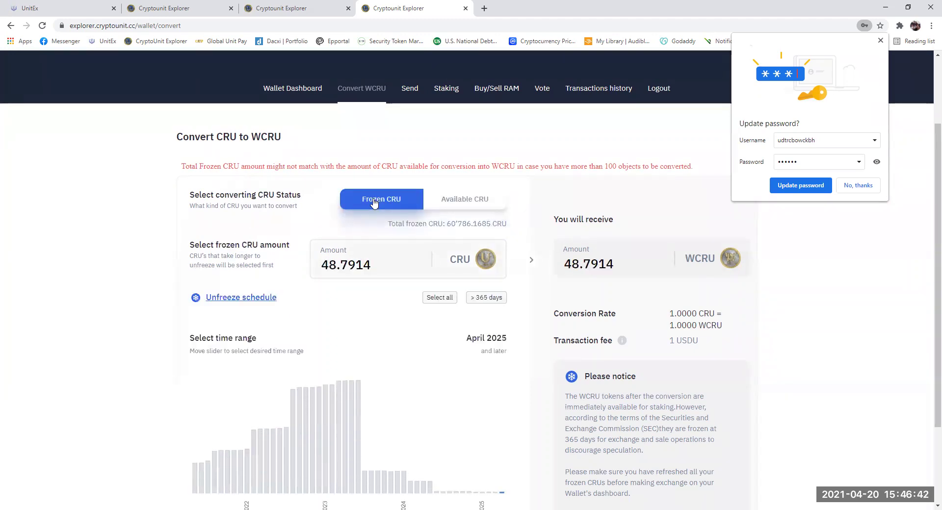
{"action": "scroll", "coordinate": [350, 268], "scroll_direction": "down", "scroll_amount": 2}
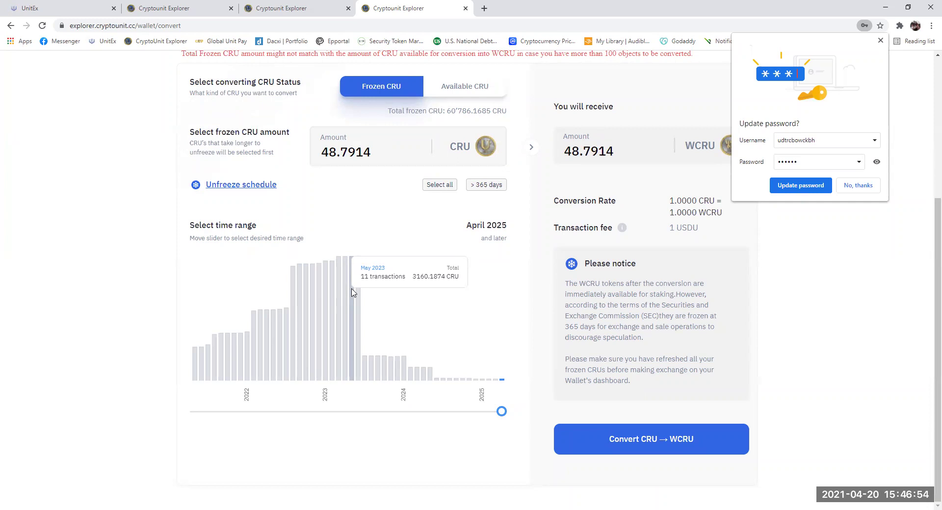
{"action": "left_click_drag", "start_coordinate": [501, 414], "coordinate": [325, 411]}
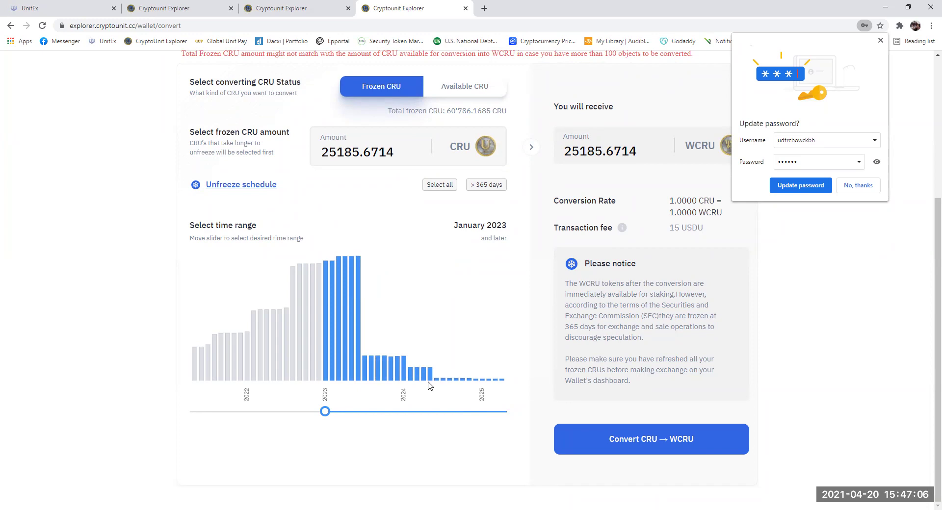
{"action": "scroll", "coordinate": [480, 252], "scroll_direction": "up", "scroll_amount": 1}
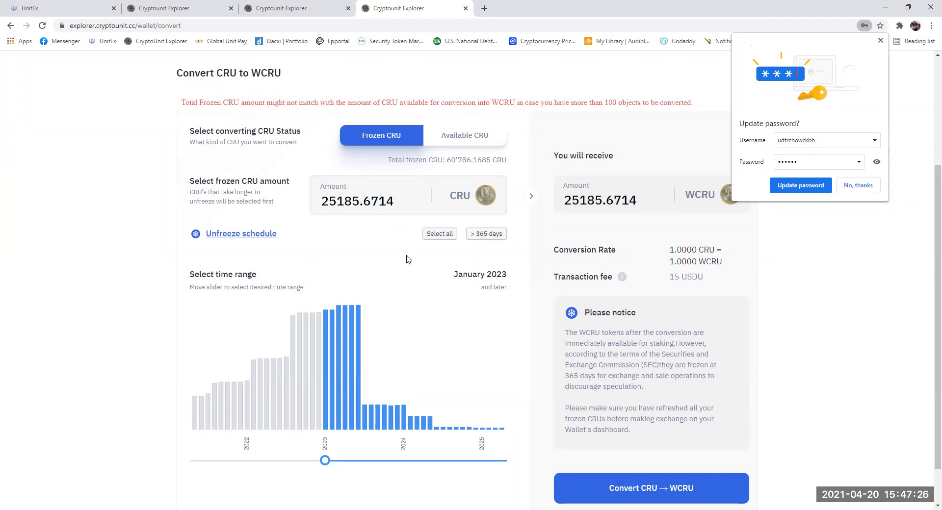
{"action": "left_click_drag", "start_coordinate": [324, 460], "coordinate": [539, 444]}
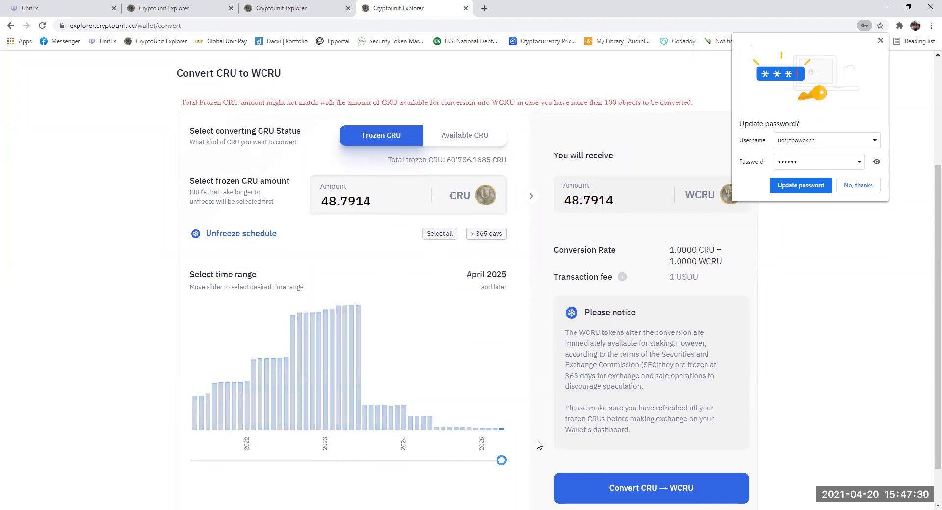
- Select all 60786.1686 frozen CRU from May 2021 onward, for a 15 USDU fee
{"action": "left_click", "coordinate": [439, 234]}
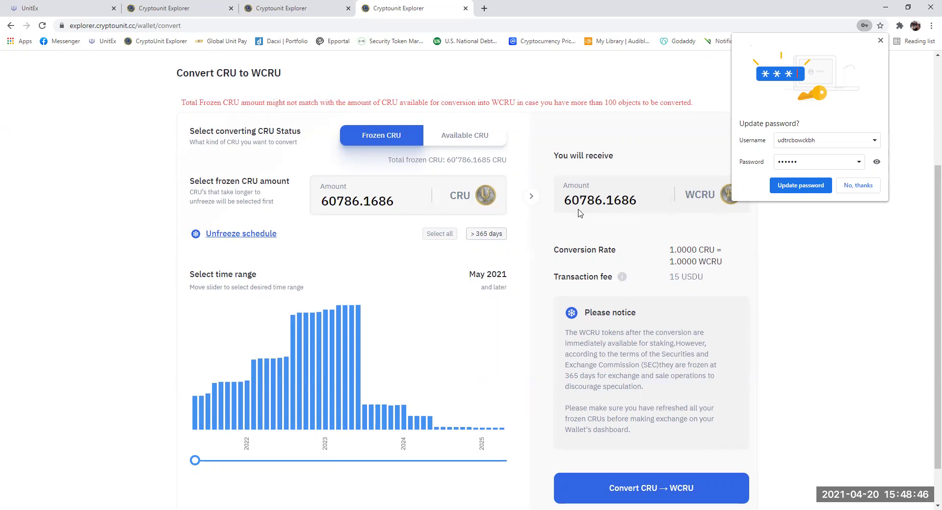
{"action": "scroll", "coordinate": [504, 307], "scroll_direction": "down", "scroll_amount": 1}
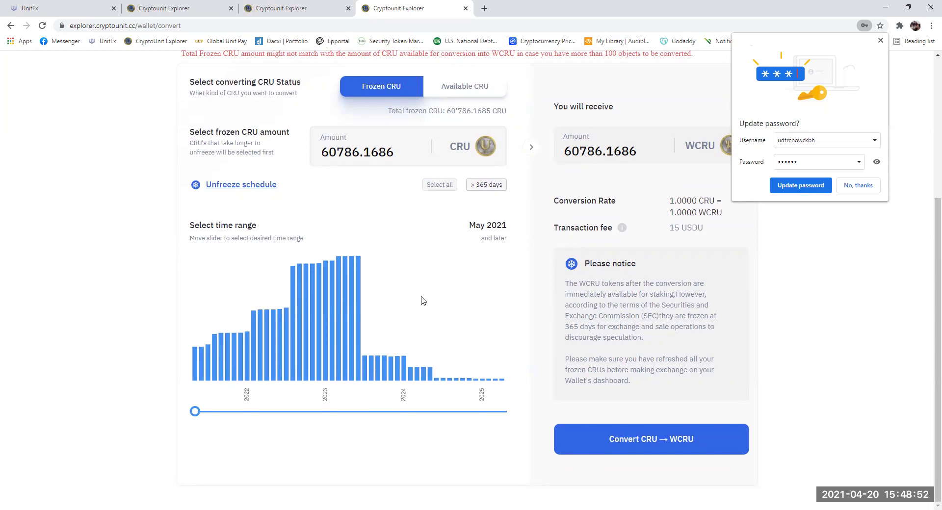
- Check the unfreeze schedule and close it, keeping 60786.1686 frozen CRU selected
{"action": "left_click", "coordinate": [260, 185]}
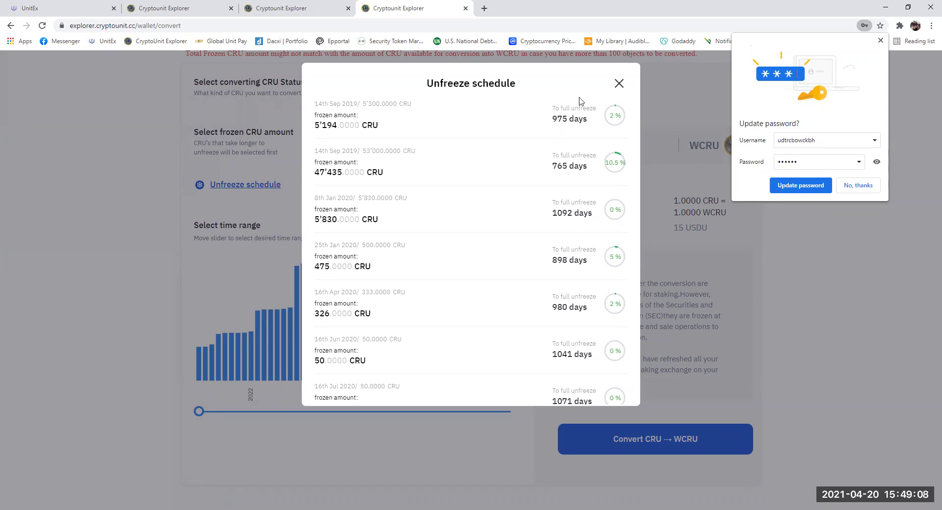
{"action": "left_click", "coordinate": [619, 86]}
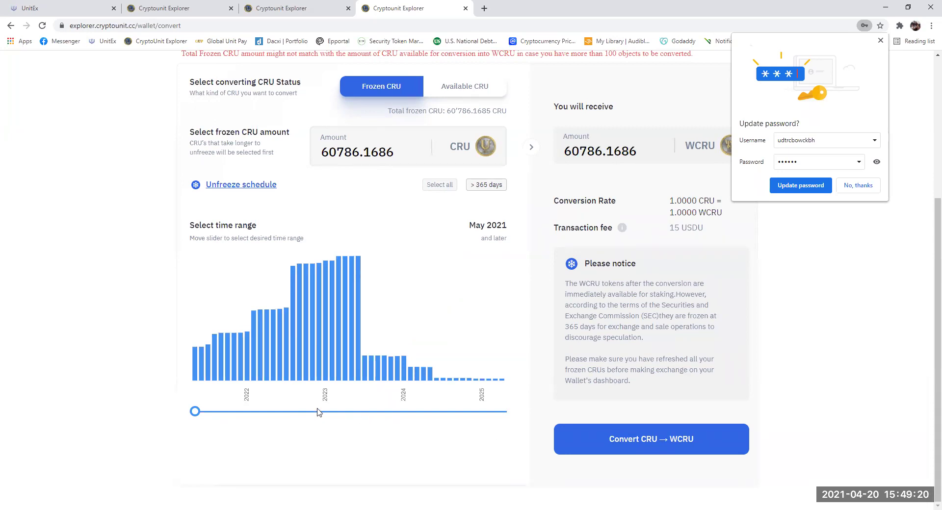
{"action": "left_click_drag", "start_coordinate": [256, 412], "coordinate": [148, 431]}
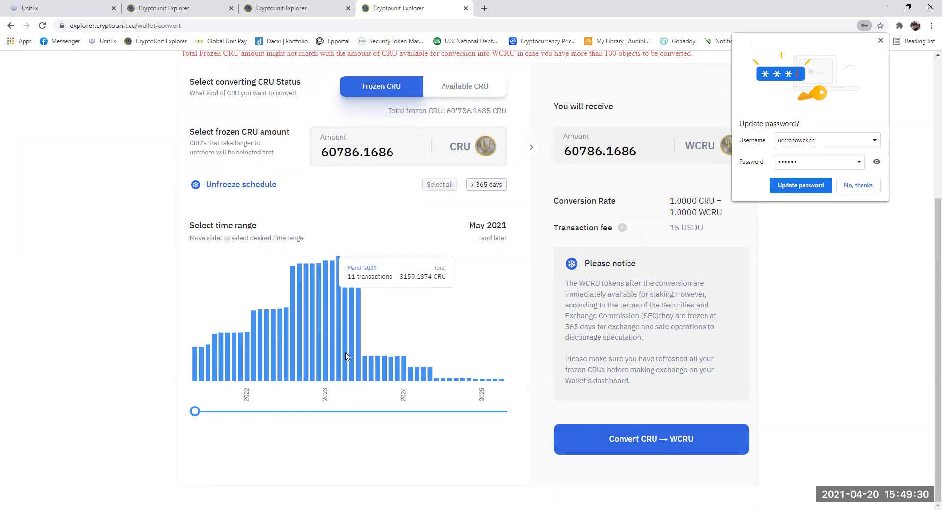
{"action": "mouse_move", "coordinate": [350, 345]}
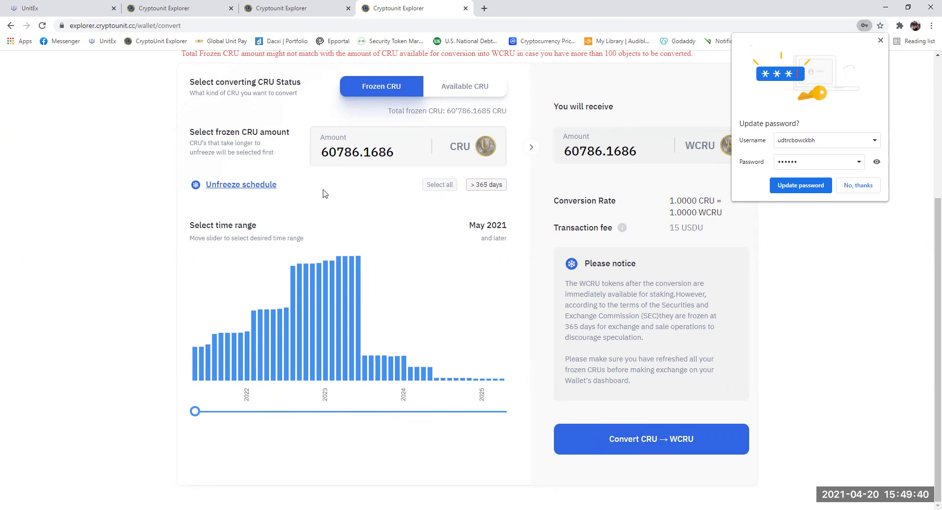
- Convert the 60'786.1686 frozen CRU to WCRU with the PIN and review the pending exchange transactions
{"action": "left_click", "coordinate": [631, 432]}
{"action": "left_click", "coordinate": [471, 294]}
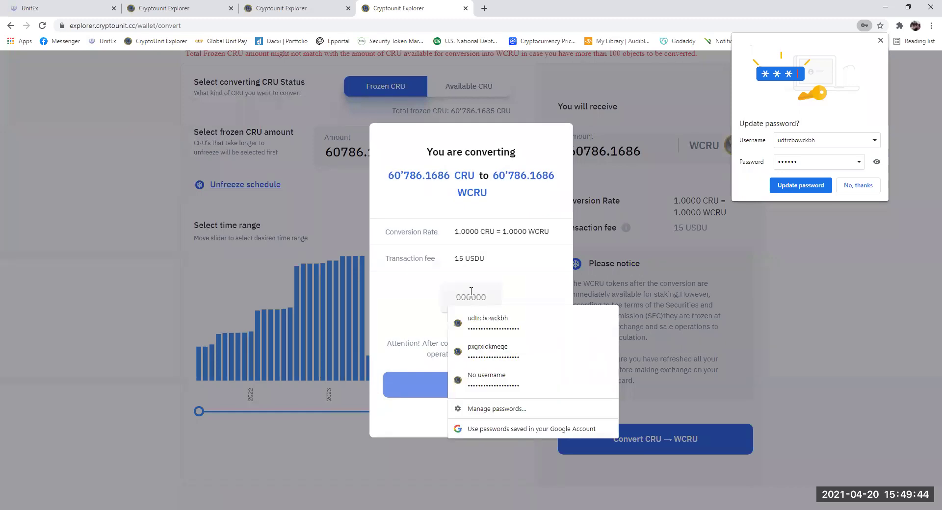
{"action": "type", "text": "1234"}
{"action": "type", "text": "••••••"}
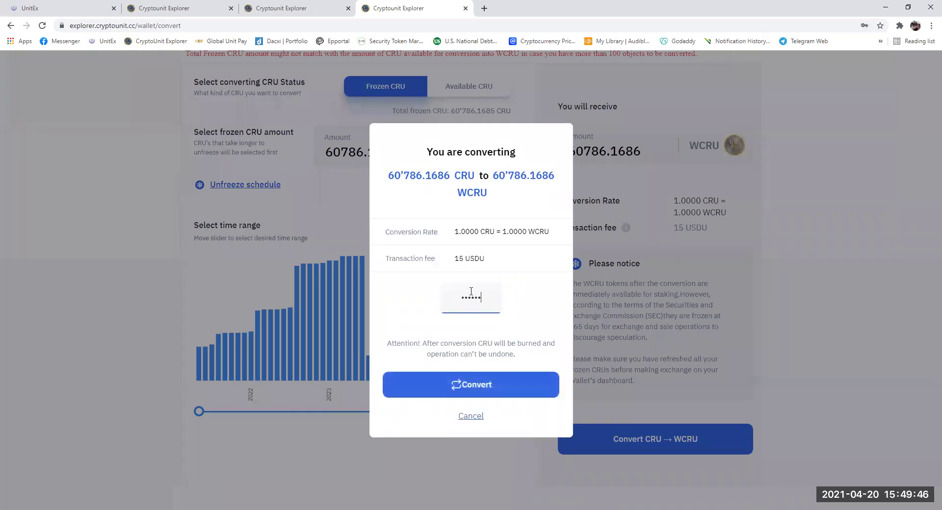
{"action": "left_click", "coordinate": [470, 392]}
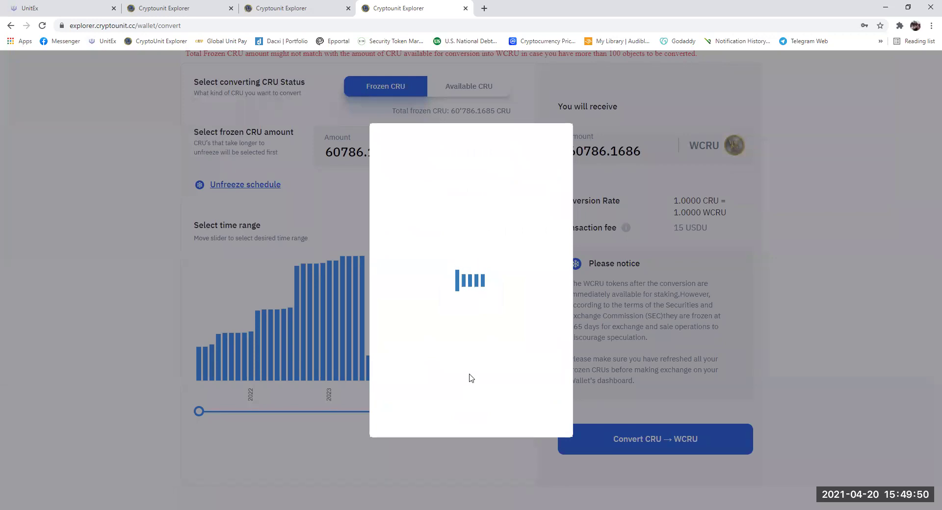
{"action": "scroll", "coordinate": [470, 377], "scroll_direction": "down", "scroll_amount": 4}
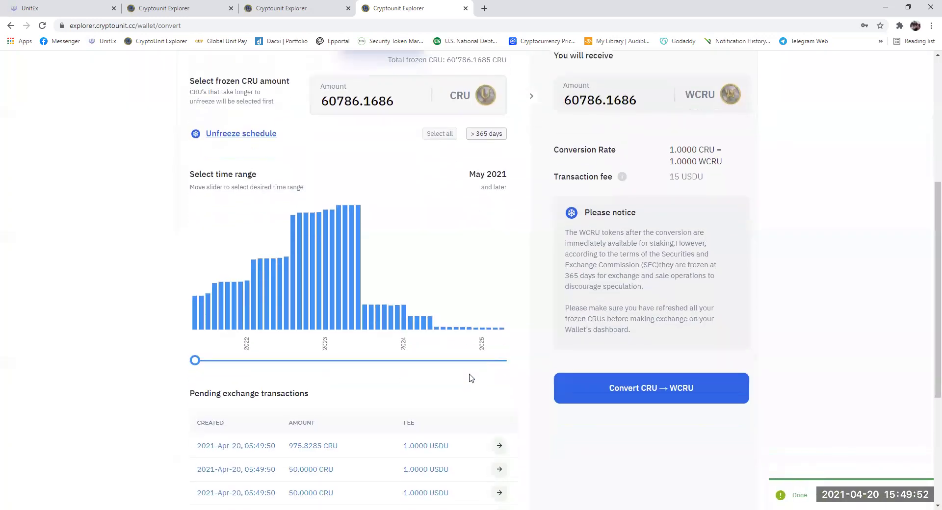
{"action": "scroll", "coordinate": [470, 379], "scroll_direction": "down", "scroll_amount": 2}
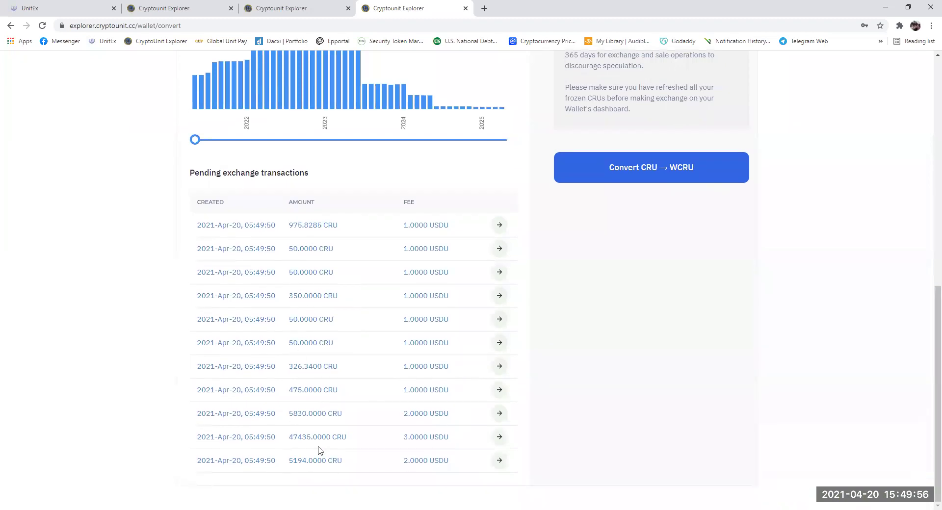
- Check Wallet Dashboard balances: CRU totals 5'702.66 with 0 frozen, WCRU still 0
{"action": "scroll", "coordinate": [391, 427], "scroll_direction": "up", "scroll_amount": 7}
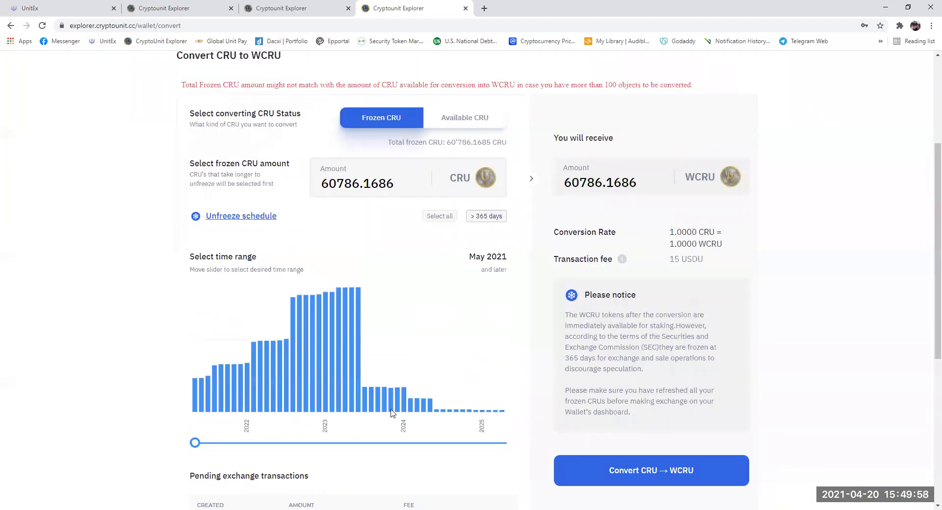
{"action": "scroll", "coordinate": [337, 265], "scroll_direction": "up", "scroll_amount": 3}
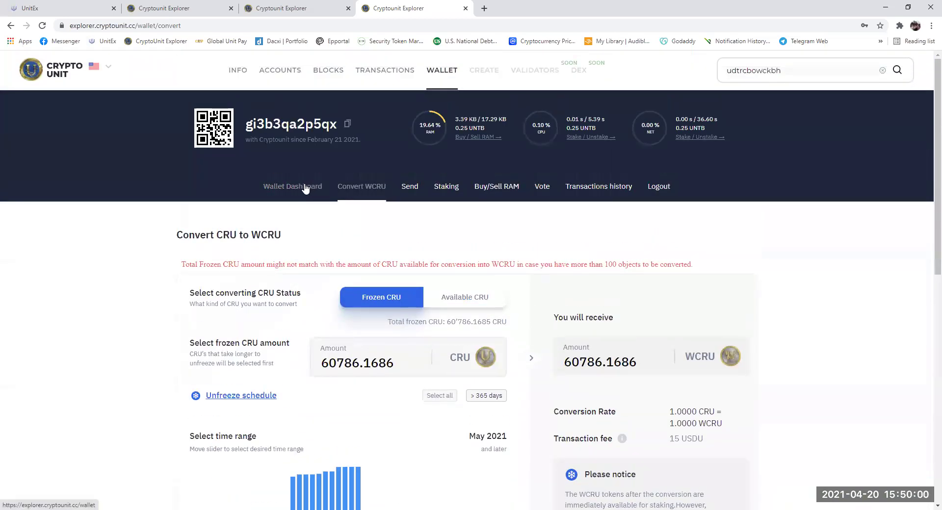
{"action": "left_click", "coordinate": [304, 187]}
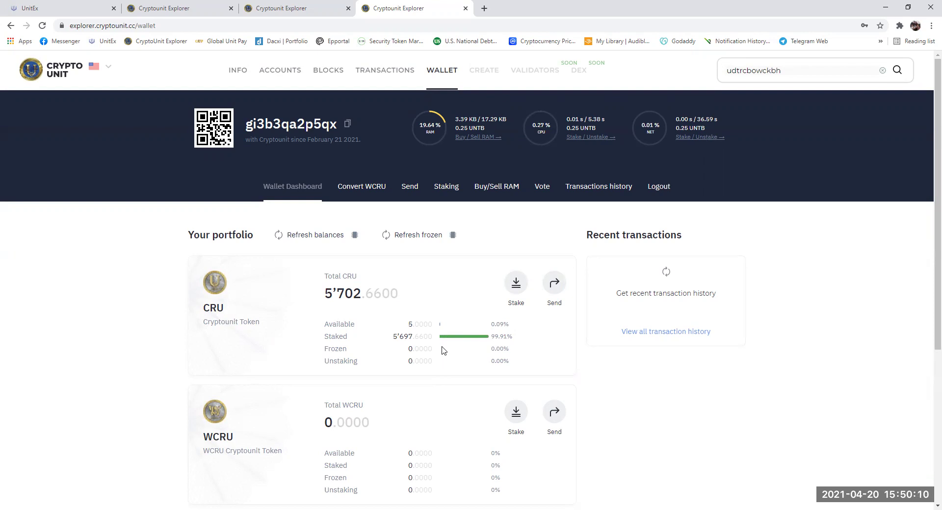
{"action": "scroll", "coordinate": [443, 350], "scroll_direction": "down", "scroll_amount": 2}
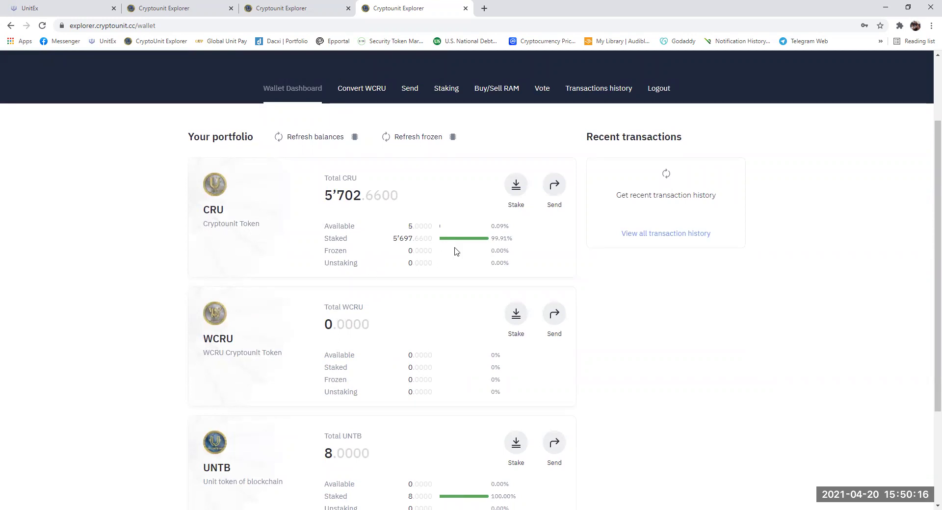
{"action": "scroll", "coordinate": [459, 251], "scroll_direction": "up", "scroll_amount": 2}
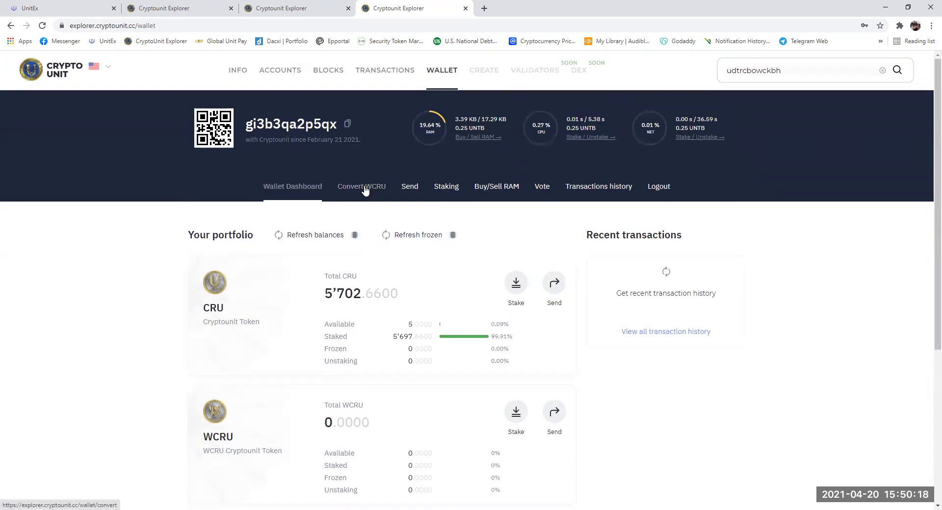
- Pay the 2 USDU fee for the 5194 CRU and 3 USDU fee for the 47435 CRU pending conversions
{"action": "left_click", "coordinate": [365, 187]}
{"action": "scroll", "coordinate": [378, 258], "scroll_direction": "down", "scroll_amount": 4}
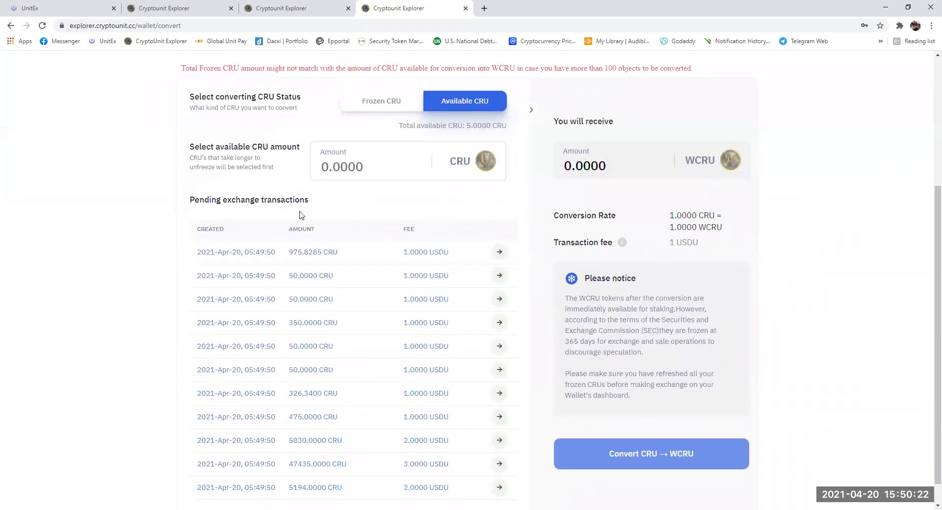
{"action": "scroll", "coordinate": [302, 215], "scroll_direction": "down", "scroll_amount": 1}
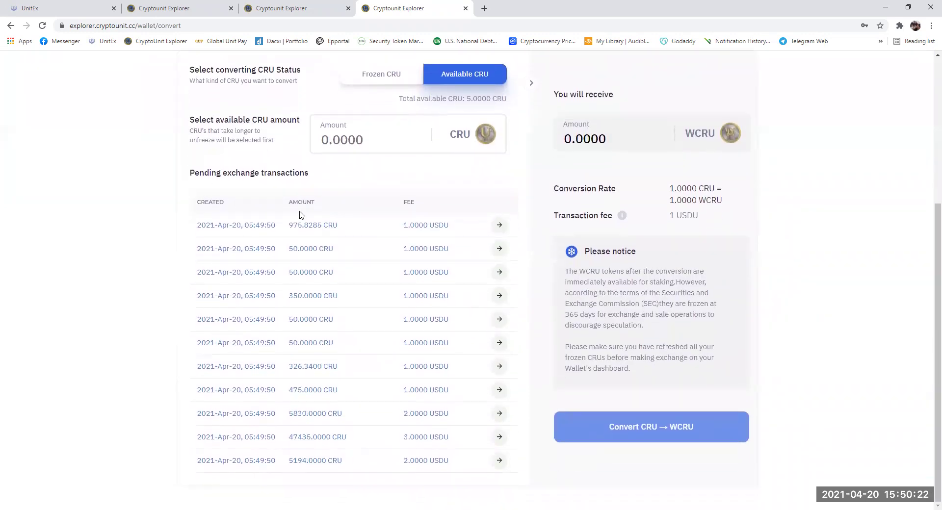
{"action": "left_click", "coordinate": [500, 461]}
{"action": "left_click", "coordinate": [470, 274]}
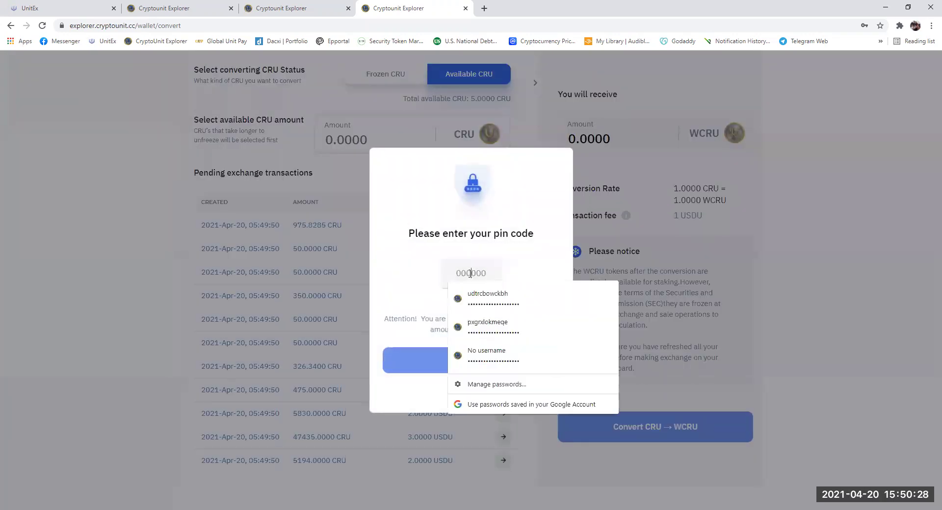
{"action": "type", "text": "123456"}
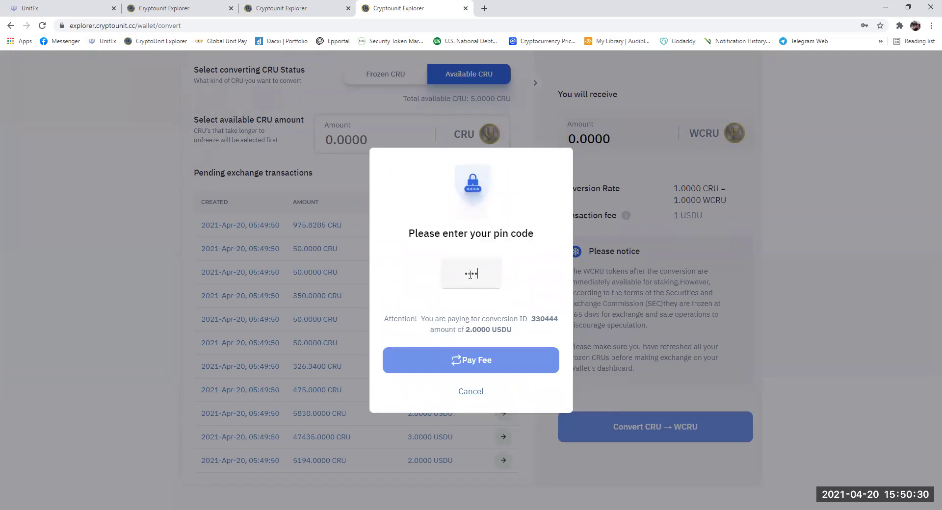
{"action": "left_click", "coordinate": [494, 365]}
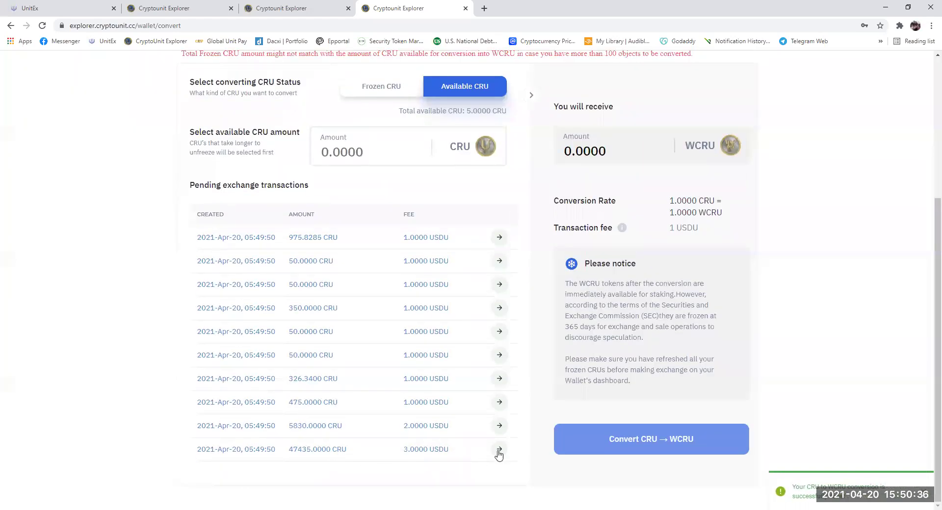
{"action": "left_click", "coordinate": [499, 449]}
{"action": "left_click", "coordinate": [478, 273]}
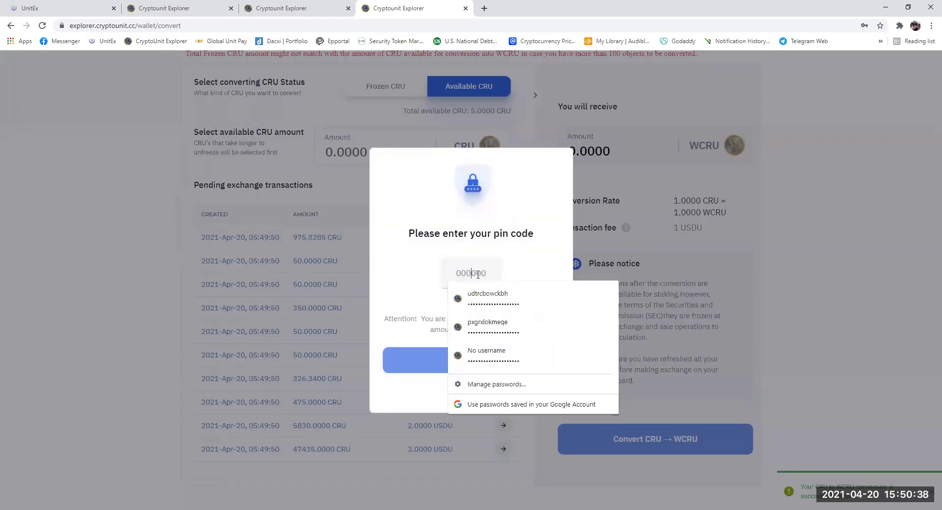
{"action": "type", "text": "12"}
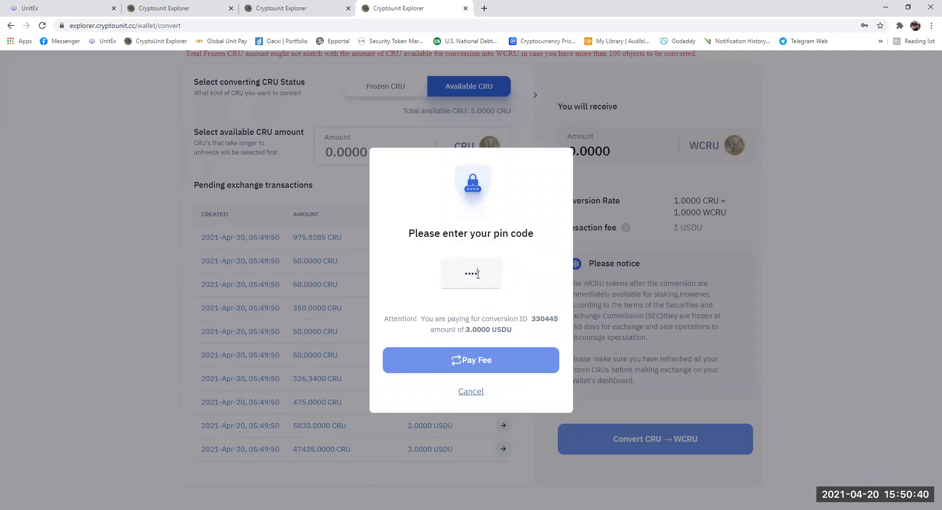
{"action": "type", "text": "56"}
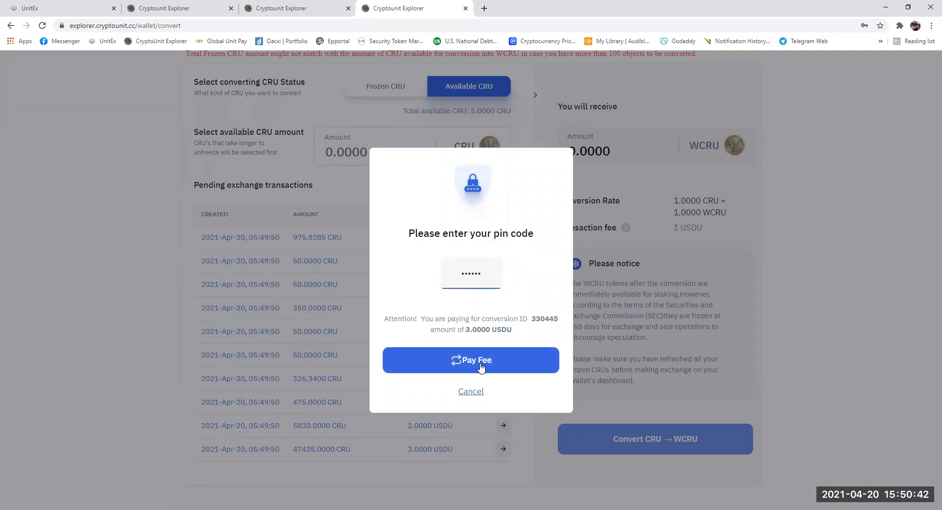
{"action": "left_click", "coordinate": [481, 365]}
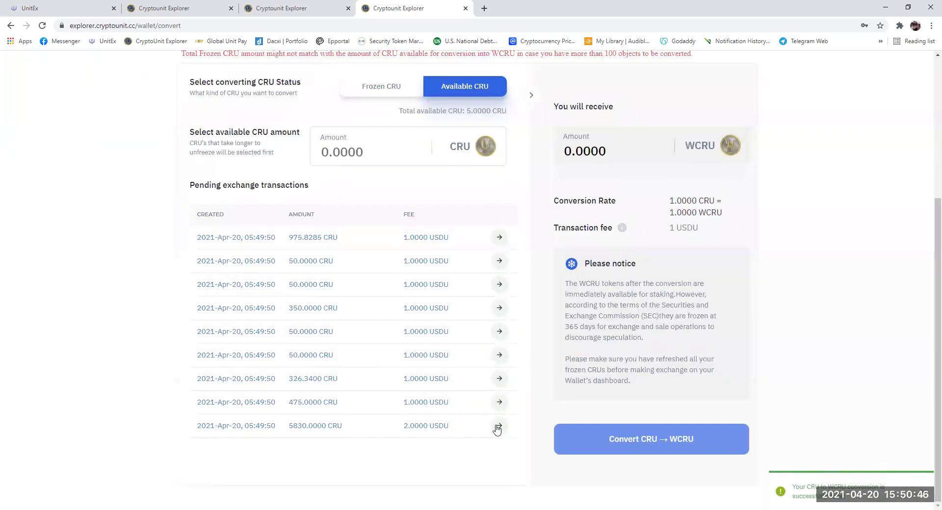
- Pay the fees for the 5830 CRU and 475 CRU pending conversions with the PIN
{"action": "left_click", "coordinate": [498, 426]}
{"action": "left_click", "coordinate": [471, 273]}
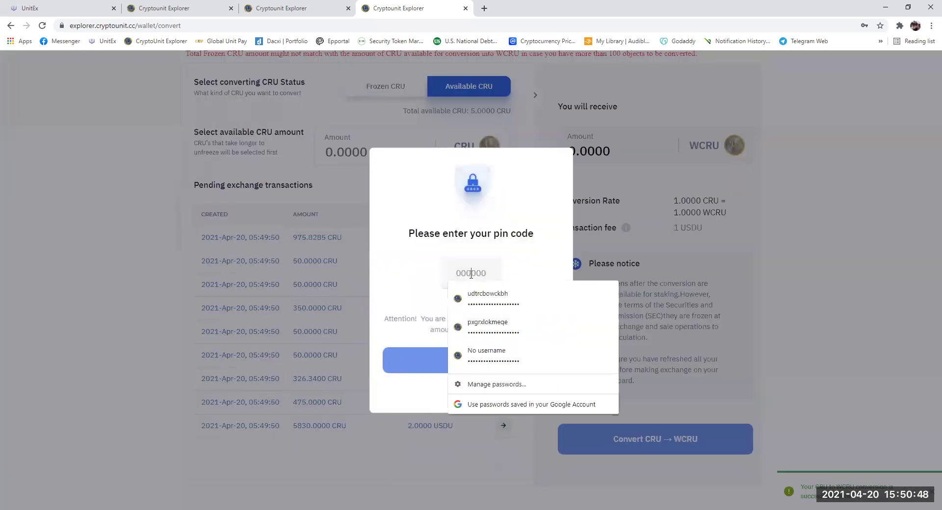
{"action": "type", "text": "111111"}
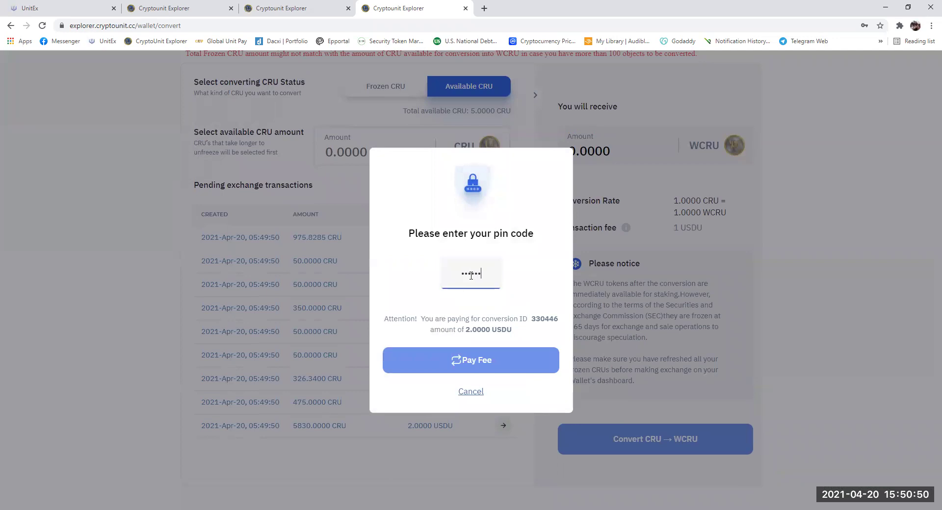
{"action": "left_click", "coordinate": [482, 365]}
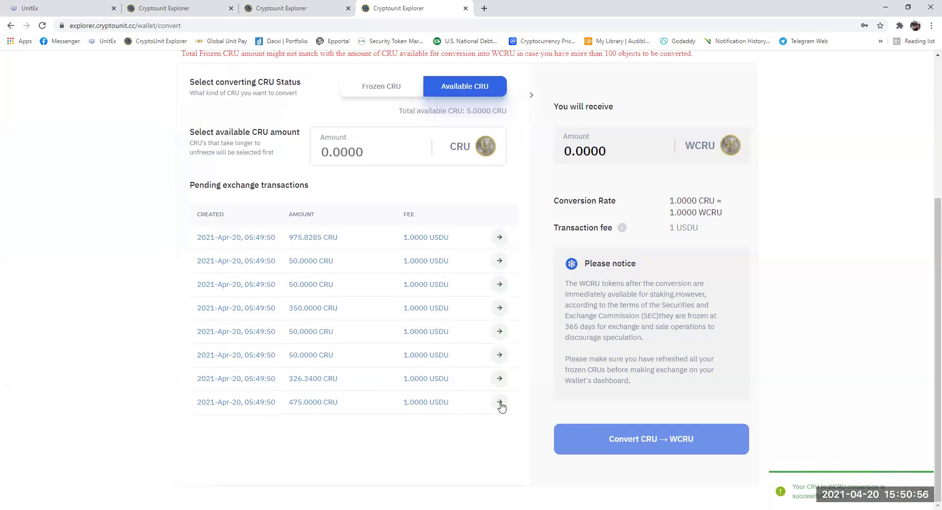
{"action": "left_click", "coordinate": [500, 403]}
{"action": "left_click", "coordinate": [471, 273]}
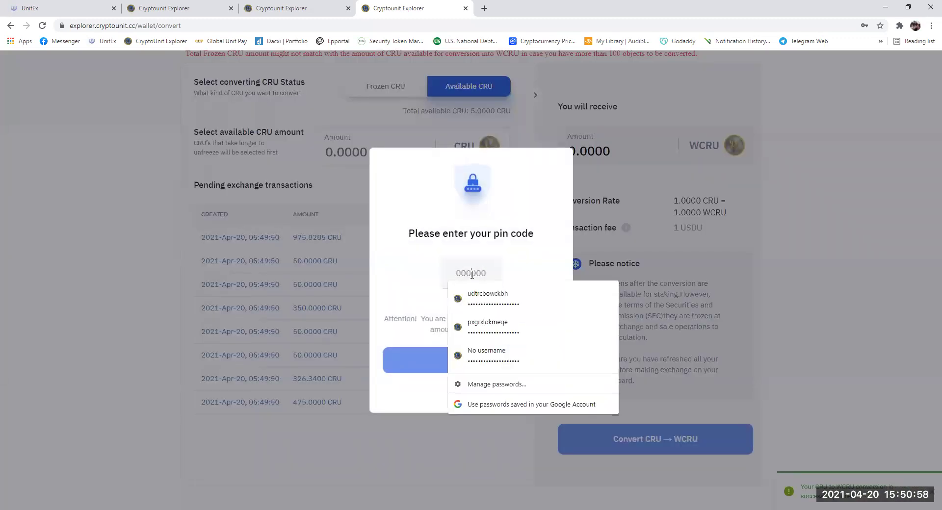
{"action": "type", "text": "111111"}
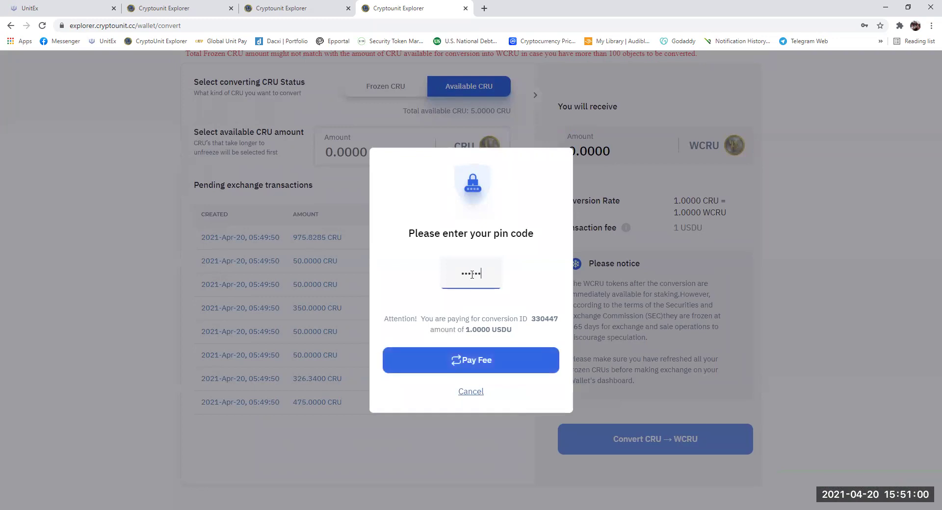
{"action": "left_click", "coordinate": [476, 366]}
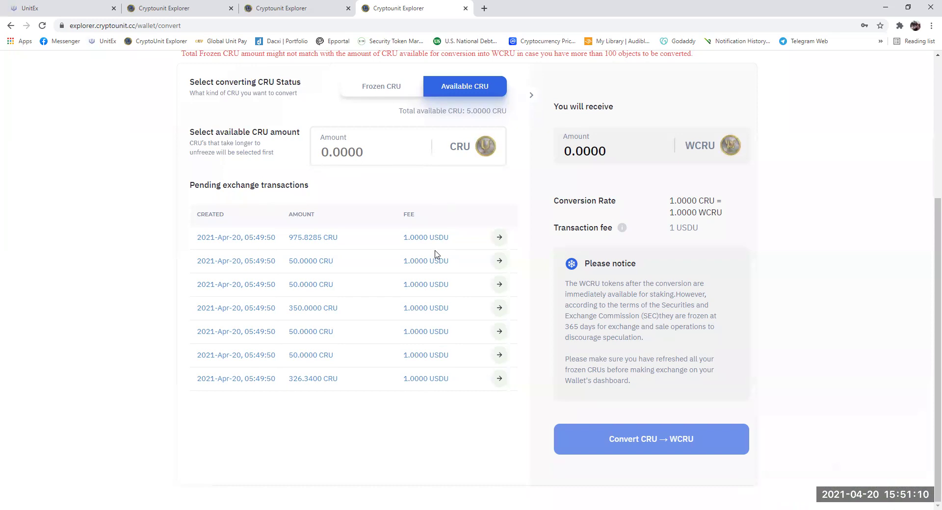
- Refresh the Wallet Dashboard balances to show 58'934 WCRU, all frozen, with USDU at 42
{"action": "scroll", "coordinate": [437, 260], "scroll_direction": "up", "scroll_amount": 2}
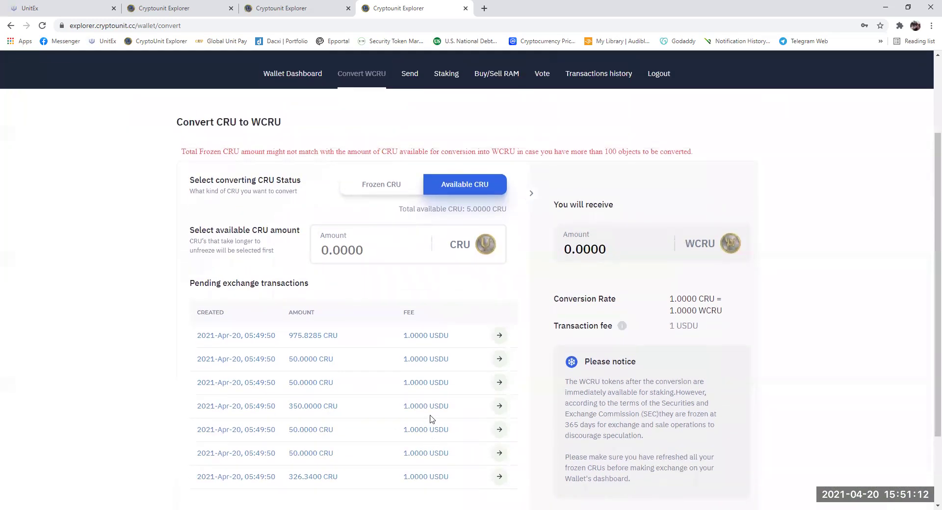
{"action": "scroll", "coordinate": [440, 351], "scroll_direction": "up", "scroll_amount": 3}
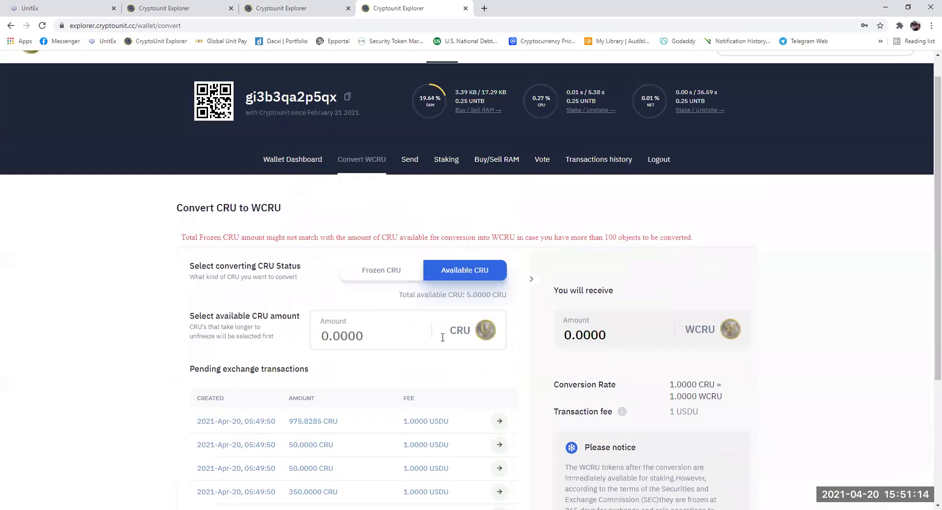
{"action": "left_click", "coordinate": [299, 187]}
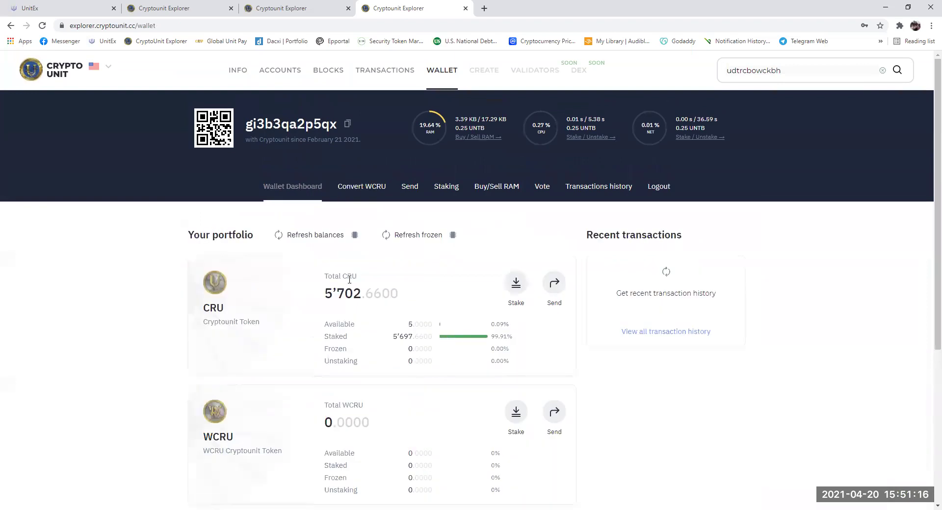
{"action": "scroll", "coordinate": [348, 280], "scroll_direction": "down", "scroll_amount": 3}
{"action": "scroll", "coordinate": [349, 279], "scroll_direction": "up", "scroll_amount": 2}
{"action": "scroll", "coordinate": [349, 280], "scroll_direction": "up", "scroll_amount": 1}
{"action": "left_click", "coordinate": [321, 236]}
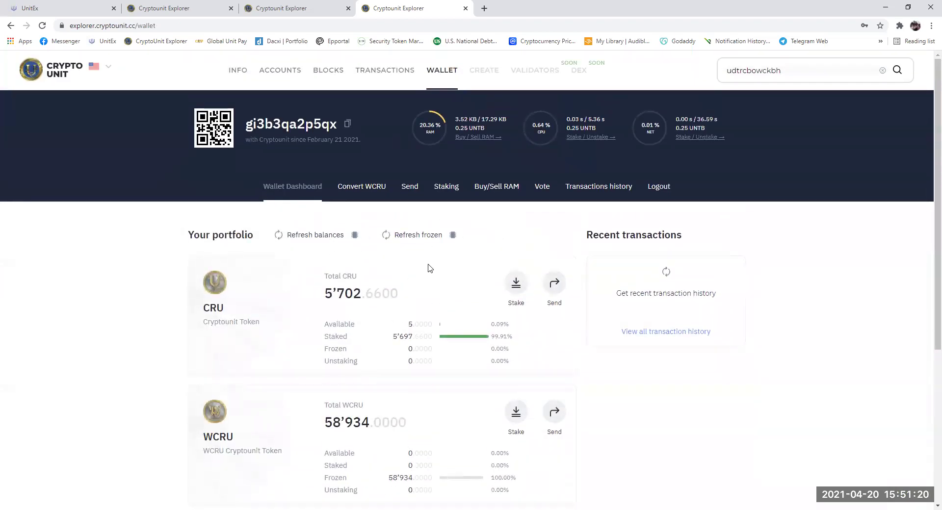
{"action": "scroll", "coordinate": [429, 268], "scroll_direction": "down", "scroll_amount": 4}
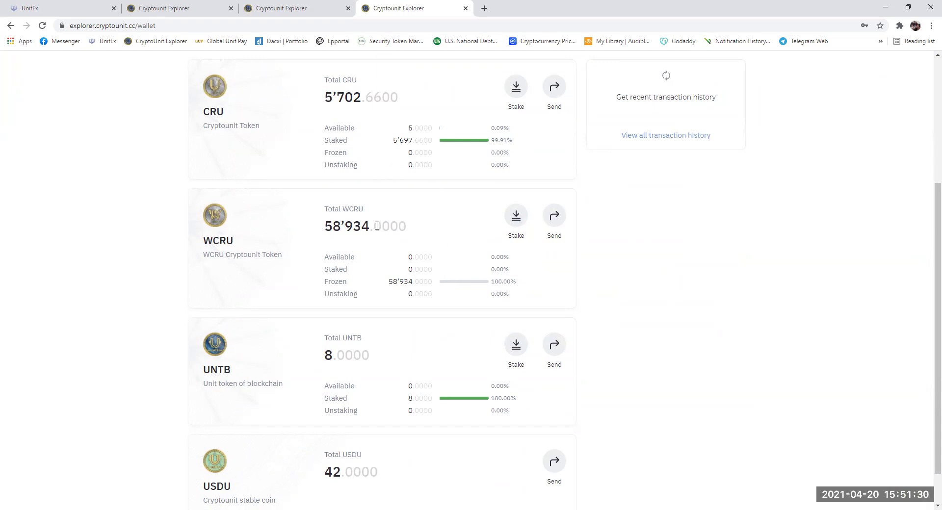
- Stake 100% of the WCRU balance (58'934) and confirm it with the wallet PIN
{"action": "left_click", "coordinate": [517, 220]}
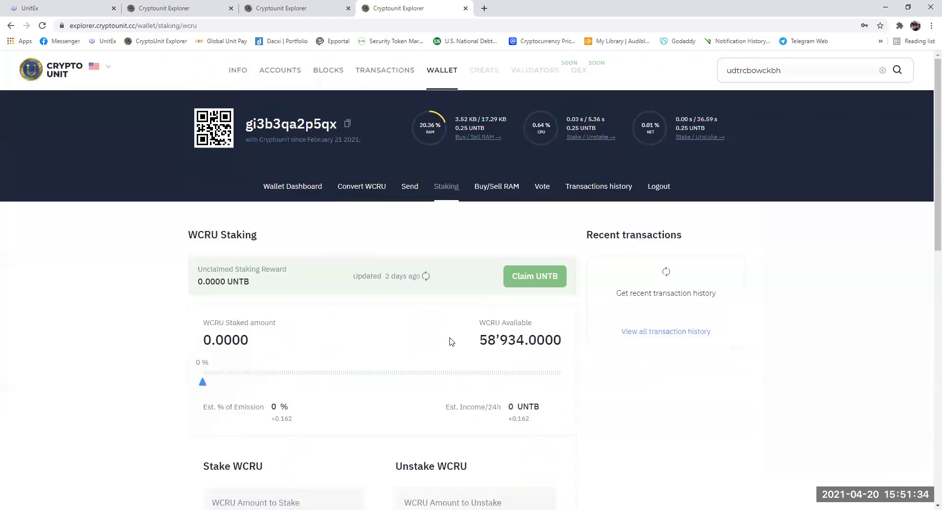
{"action": "left_click_drag", "start_coordinate": [199, 387], "coordinate": [605, 388]}
{"action": "scroll", "coordinate": [431, 323], "scroll_direction": "down", "scroll_amount": 7}
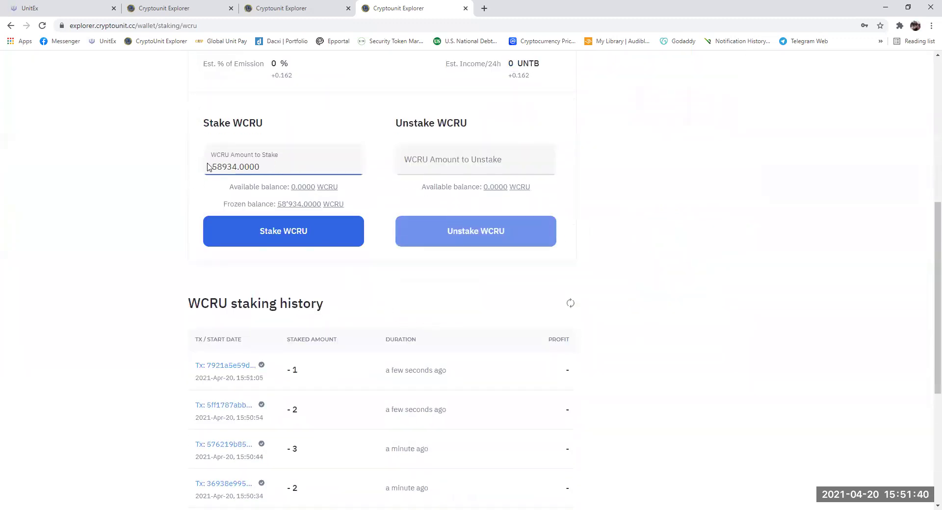
{"action": "left_click", "coordinate": [286, 231]}
{"action": "left_click", "coordinate": [472, 297]}
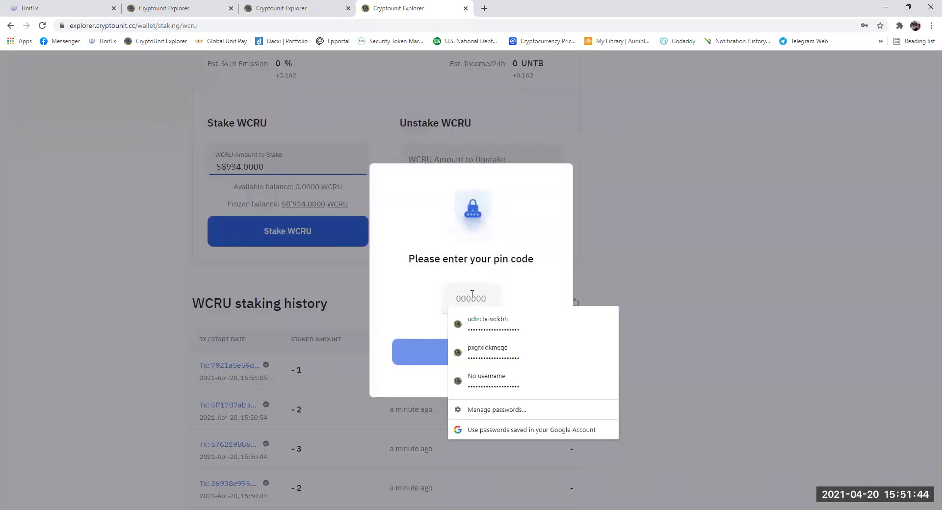
{"action": "left_click", "coordinate": [472, 294]}
{"action": "type", "text": "**"}
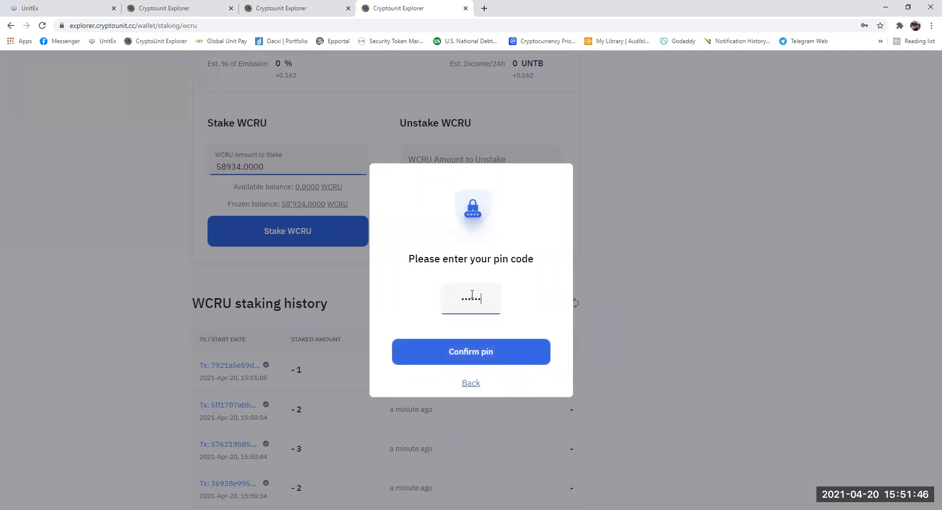
{"action": "left_click", "coordinate": [461, 352]}
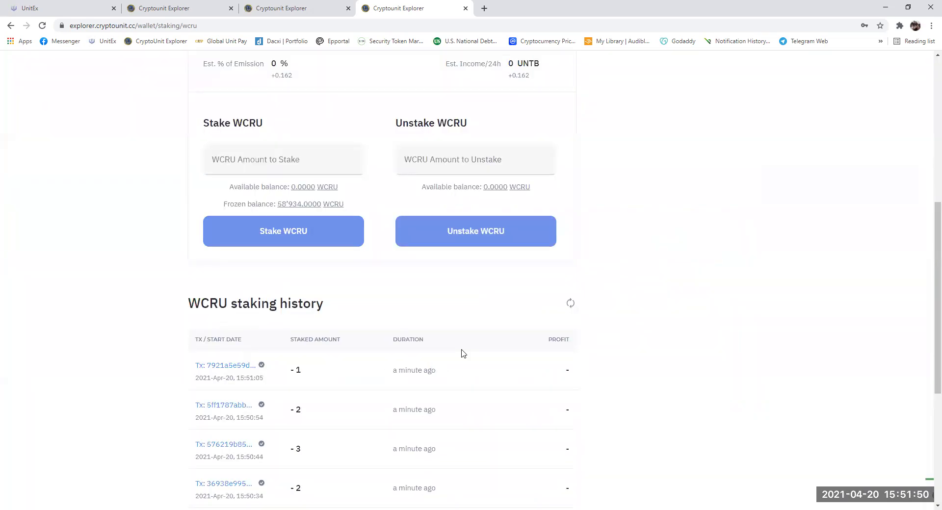
{"action": "scroll", "coordinate": [462, 354], "scroll_direction": "up", "scroll_amount": 5}
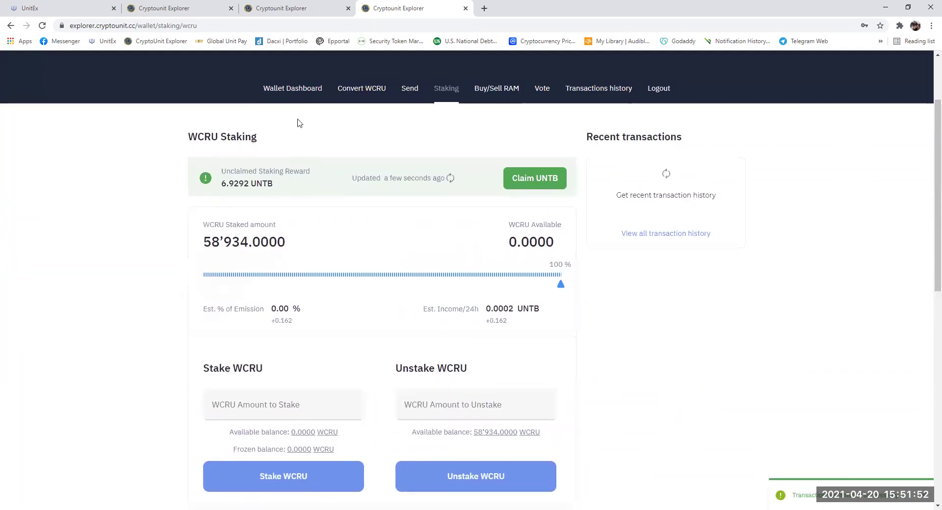
- Refresh the Wallet Dashboard and check the WCRU card shows all 58'934 staked
{"action": "left_click", "coordinate": [293, 89]}
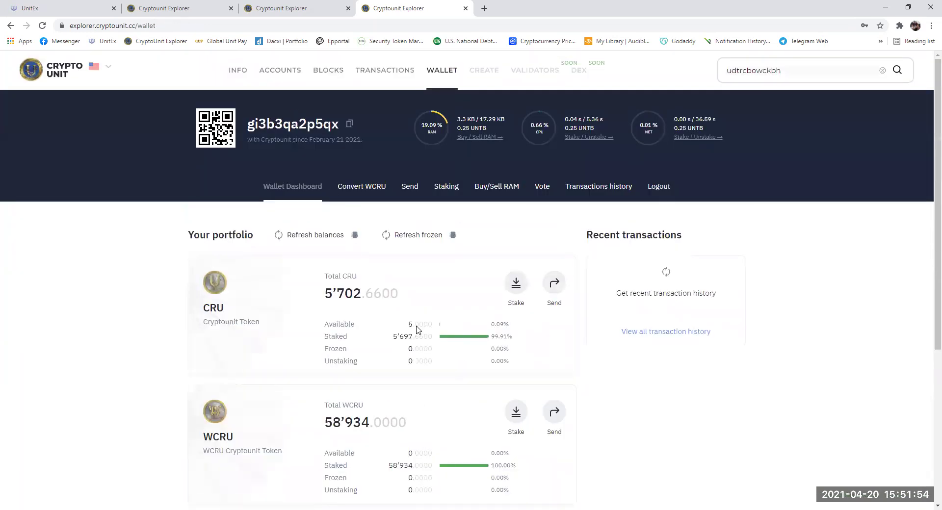
{"action": "left_click", "coordinate": [321, 240]}
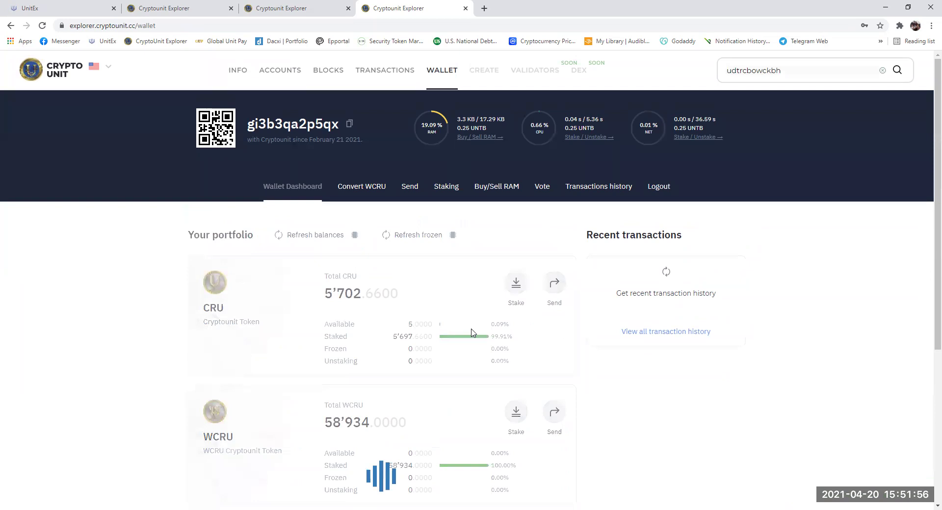
{"action": "scroll", "coordinate": [467, 309], "scroll_direction": "down", "scroll_amount": 4}
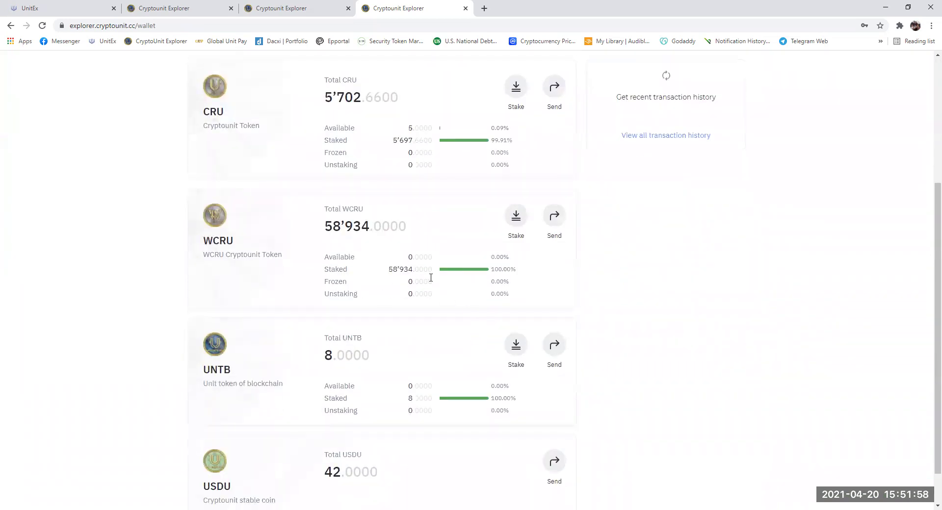